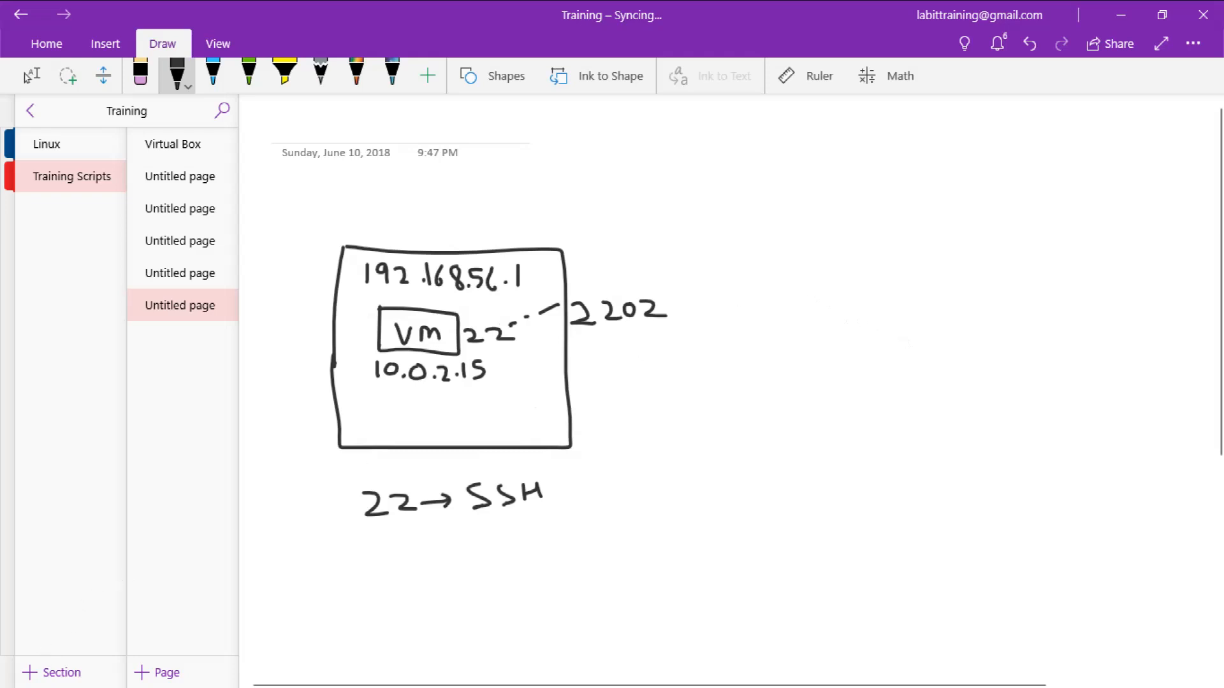
# Switch to VirtualBox Manager and open the port forwarding rules for Ubuntu-server-2's NAT network adapter
pyautogui.hotkey('alt', 'Tab')
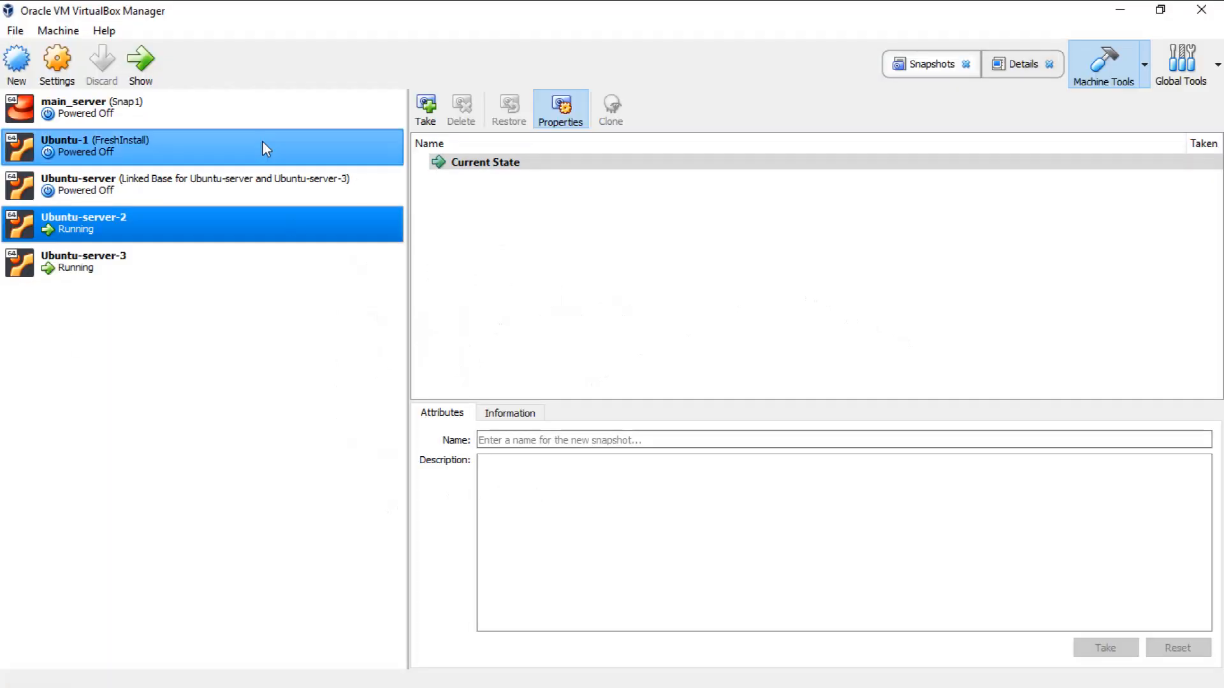
pyautogui.rightClick(119, 225)
pyautogui.press('Escape')
pyautogui.hotkey('ctrl', 's')
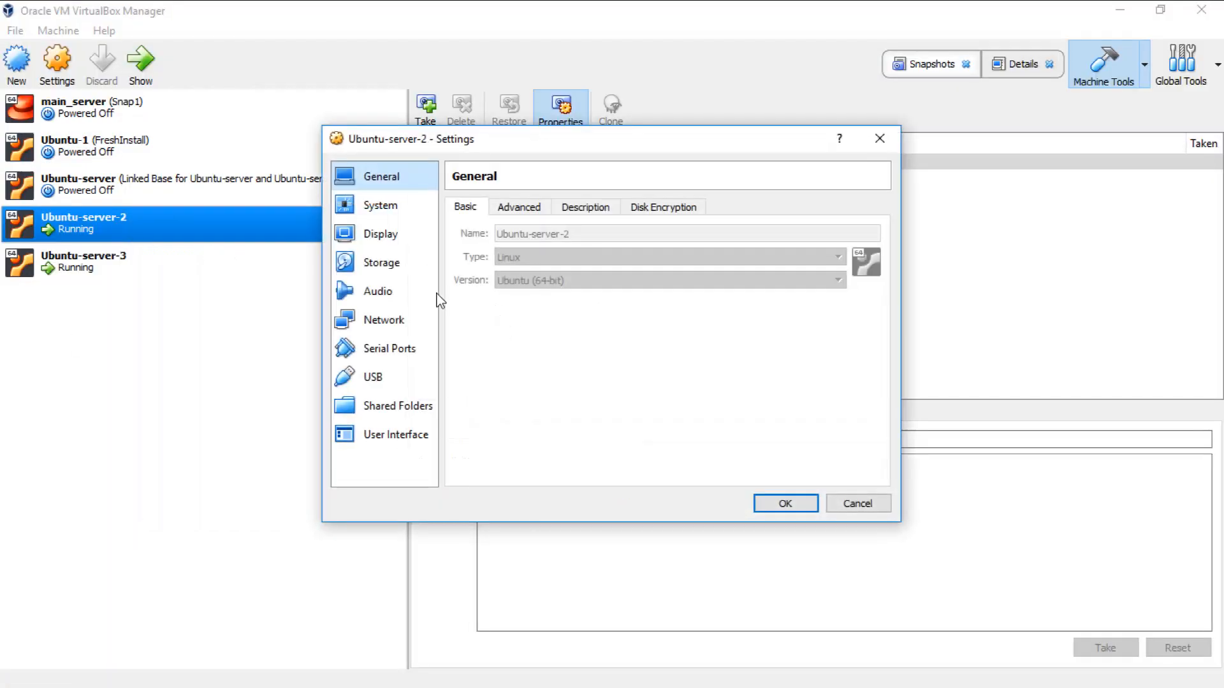
pyautogui.click(384, 319)
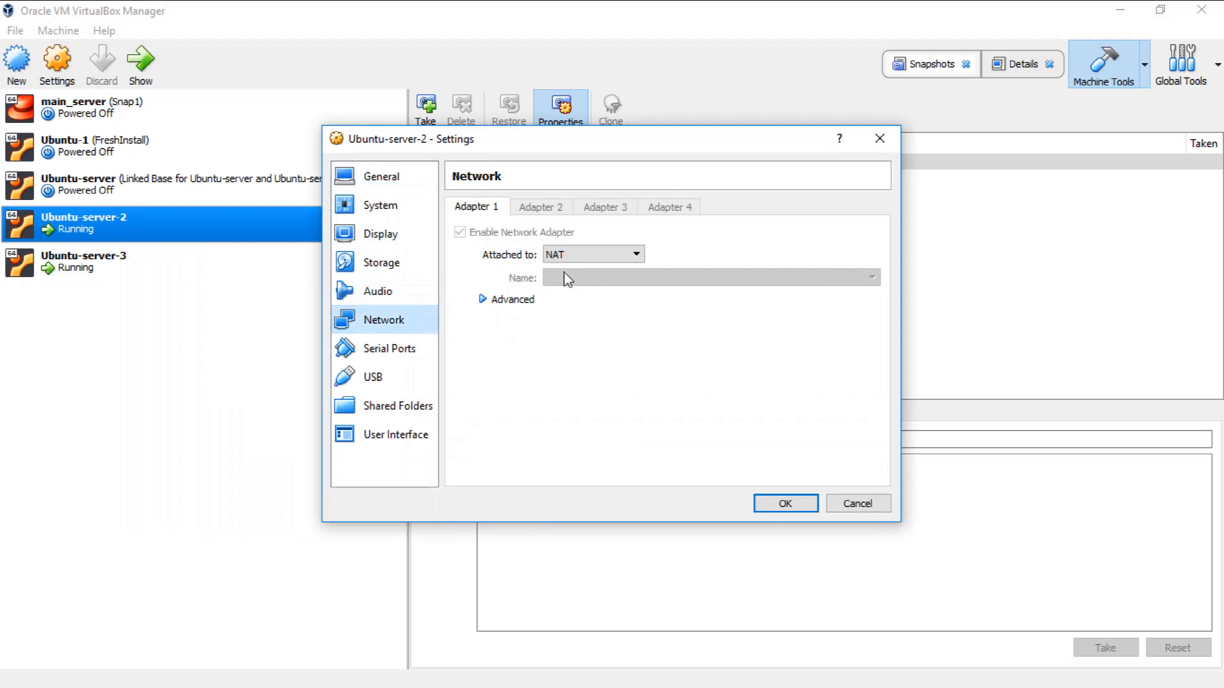
pyautogui.click(482, 302)
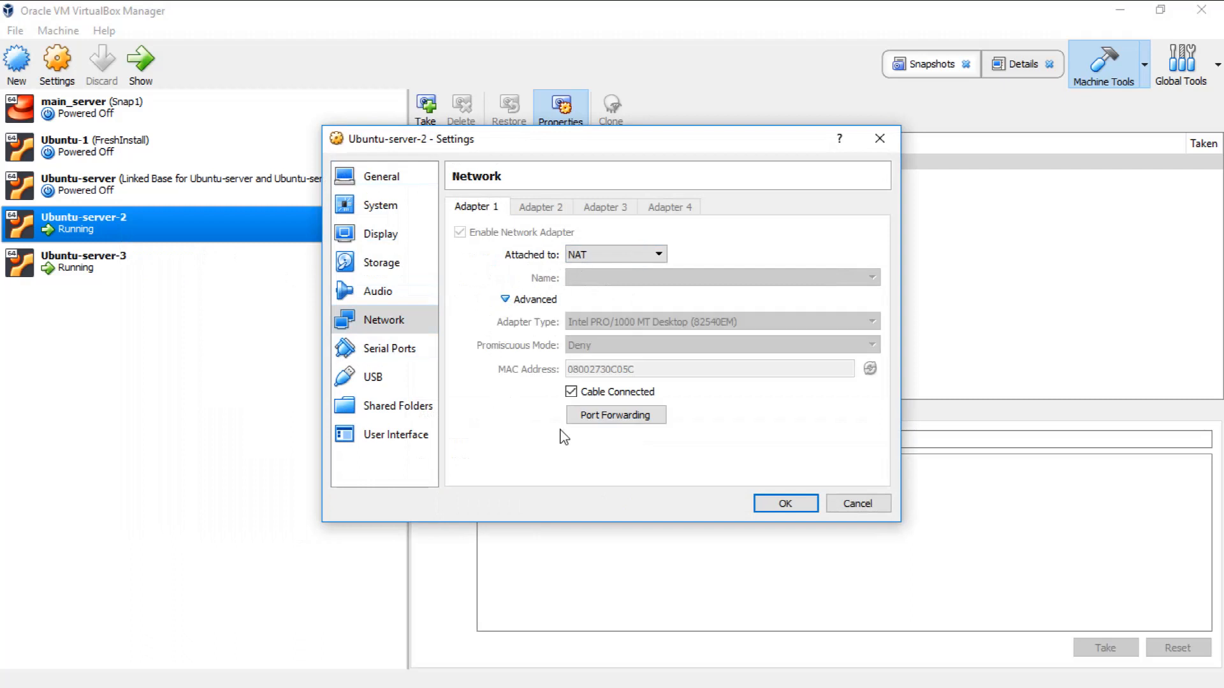
pyautogui.click(637, 419)
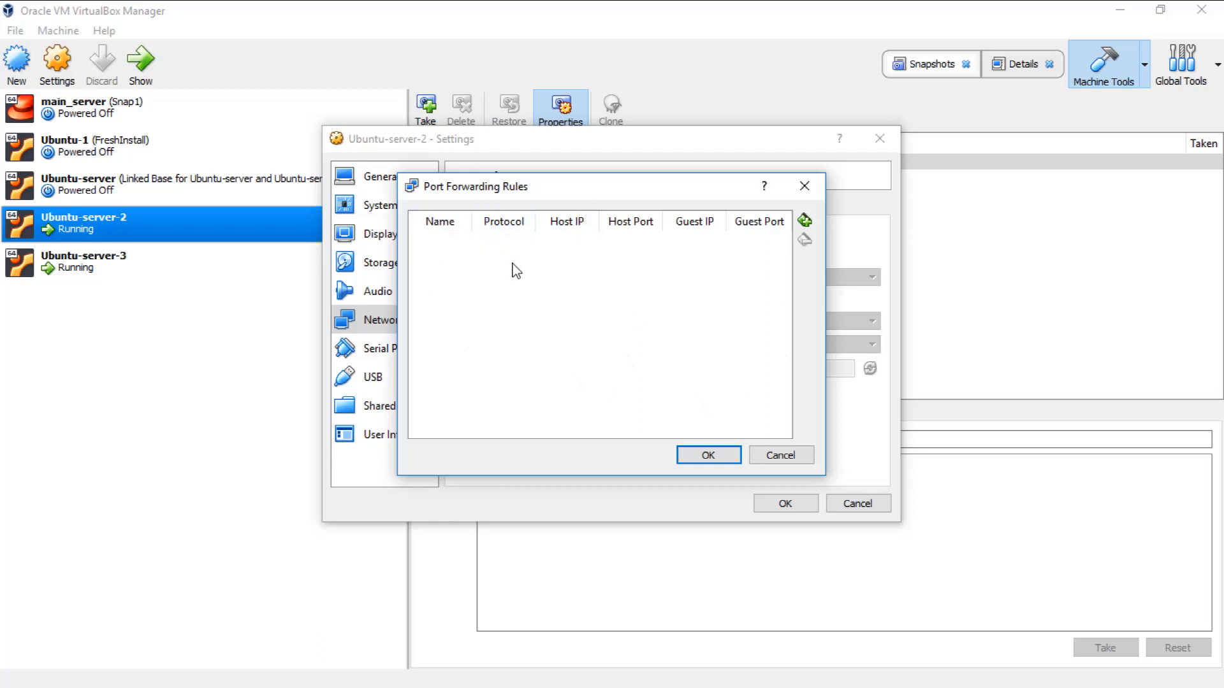
# Add a port forwarding rule named SSH with host IP 127.0.0.1 and host port 2202
pyautogui.click(805, 226)
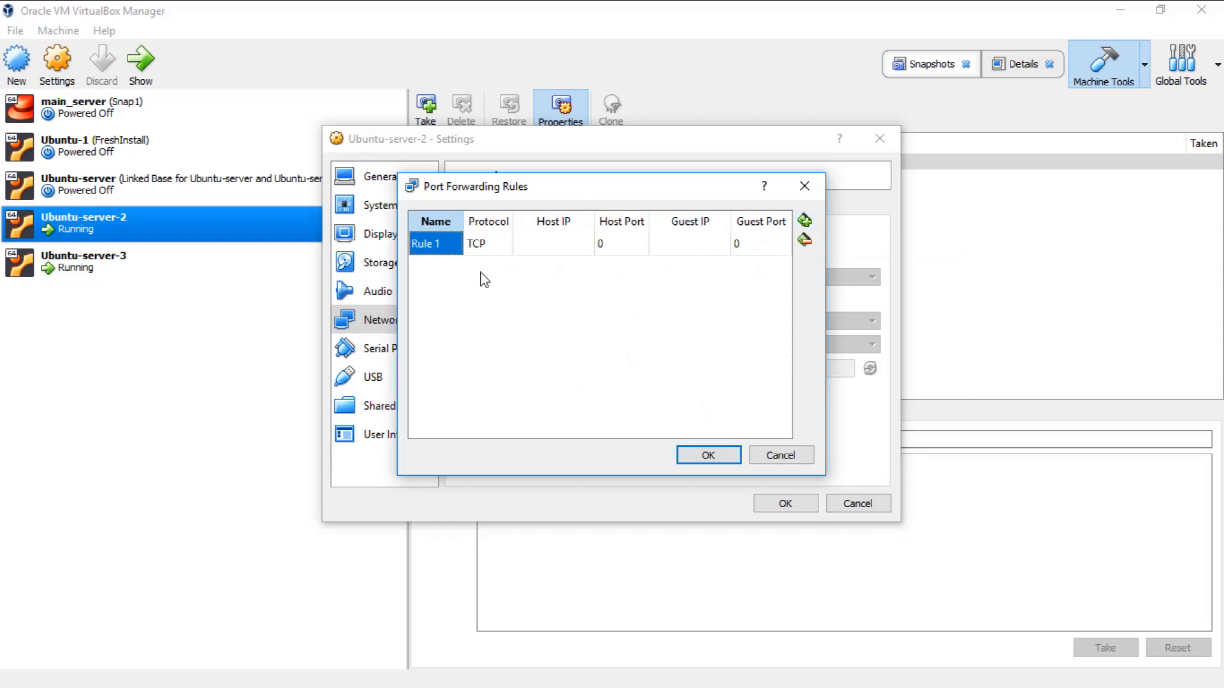
pyautogui.doubleClick(439, 244)
pyautogui.press('BackSpace')
pyautogui.write('SSH')
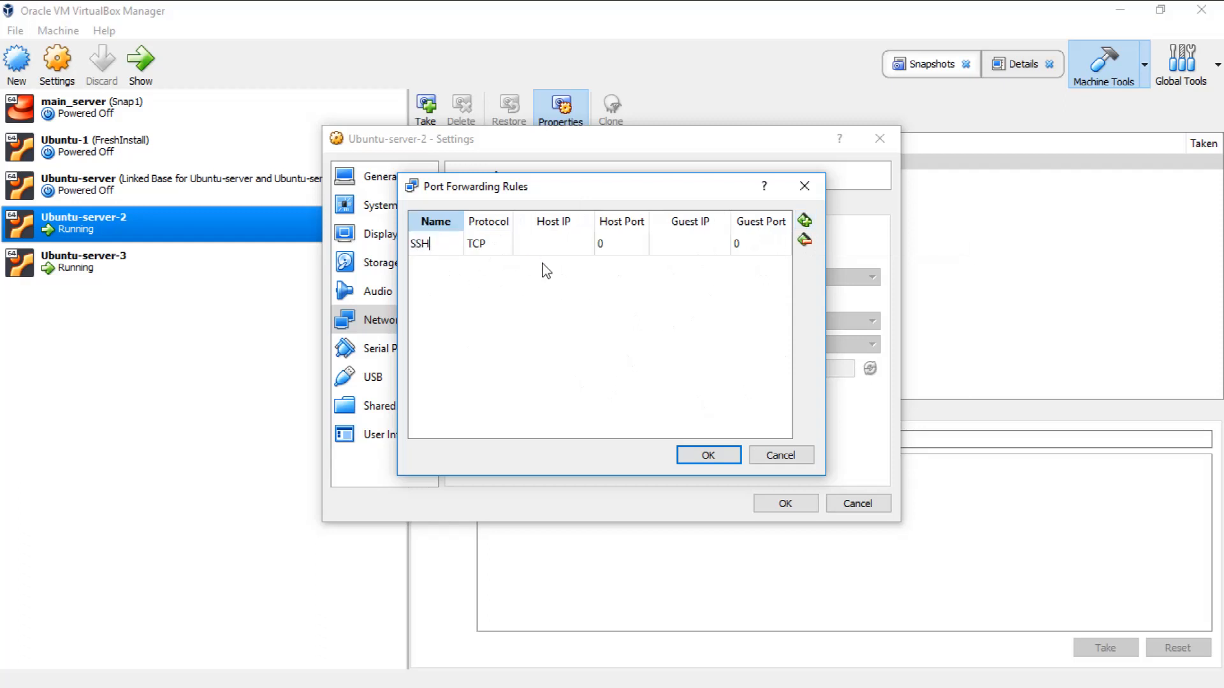
pyautogui.click(539, 251)
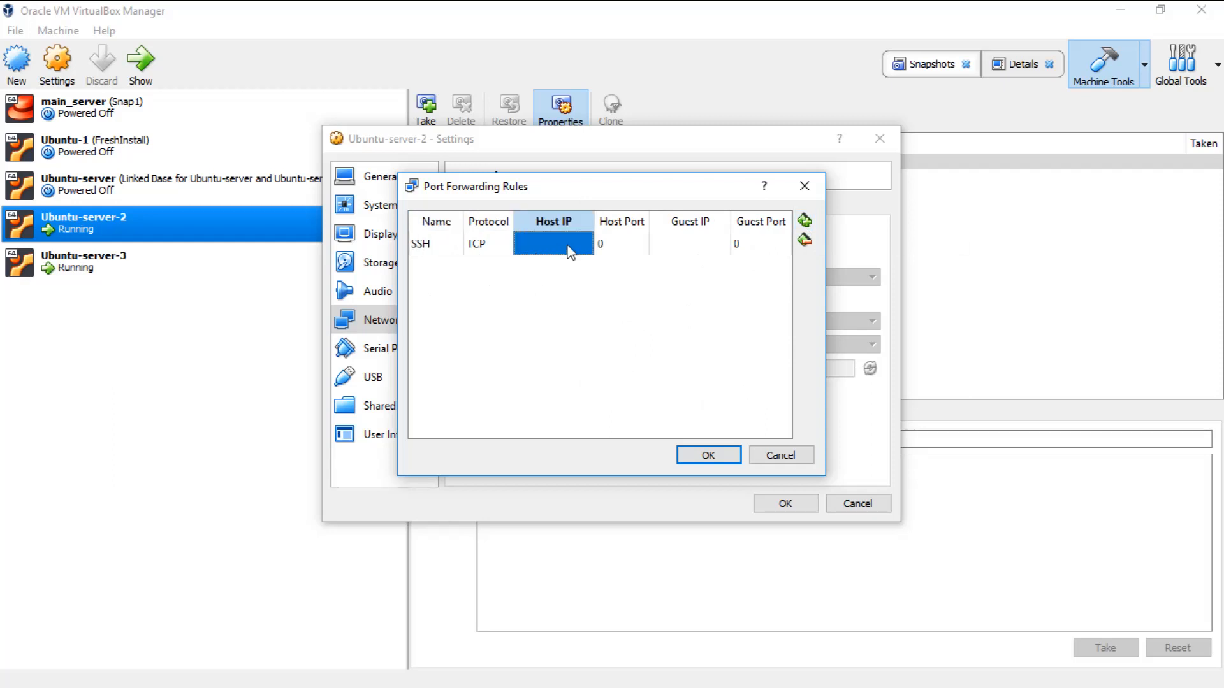
pyautogui.click(571, 251)
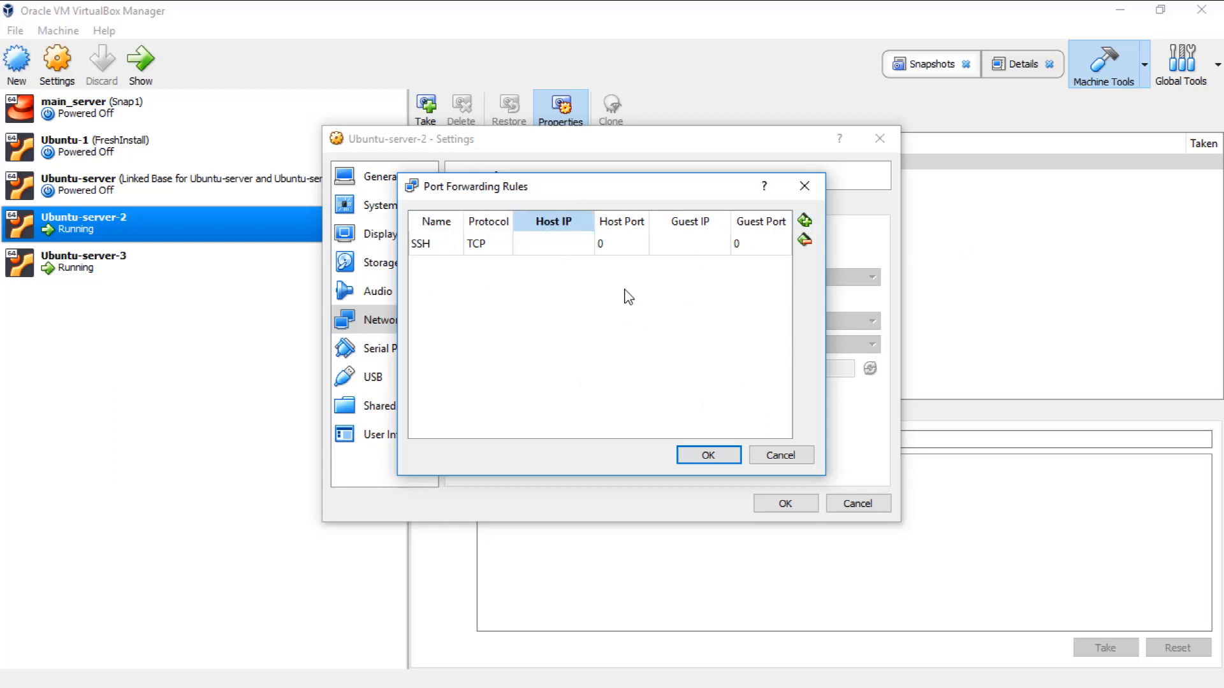
pyautogui.write('127.0.0.1')
pyautogui.click(616, 247)
pyautogui.write('2202')
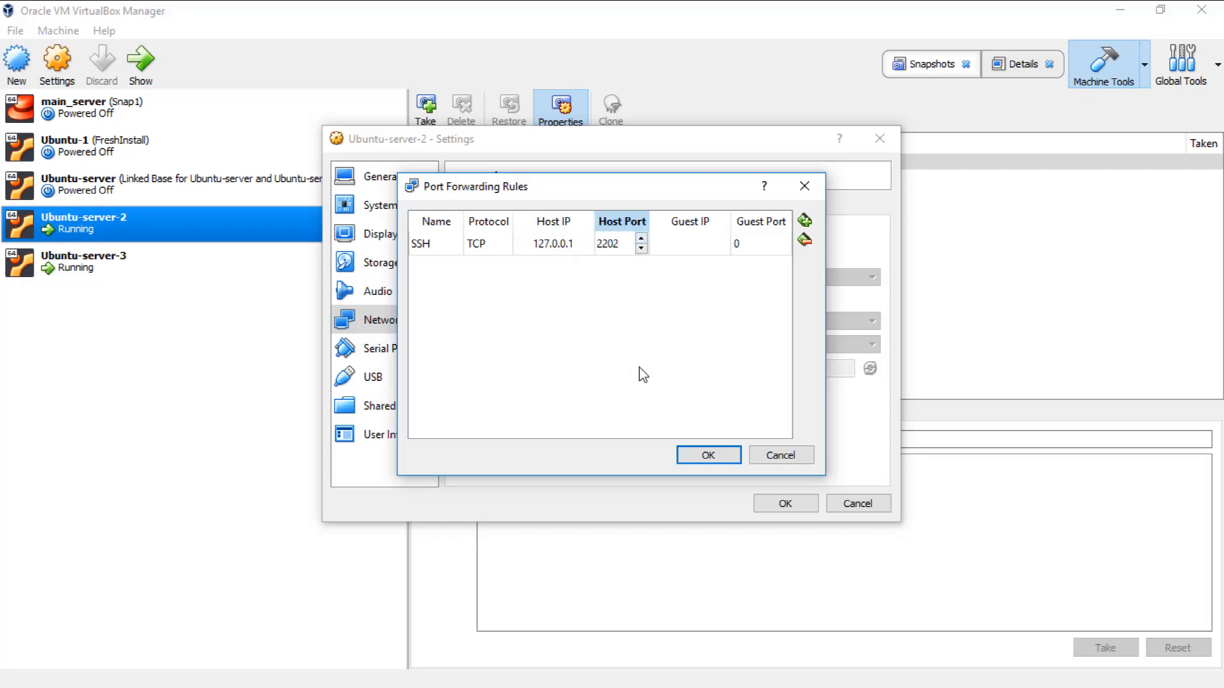
# Set the SSH rule's guest IP to 10.0.2.15 and guest port to 22, and save the machine's settings
pyautogui.click(698, 251)
pyautogui.click(698, 250)
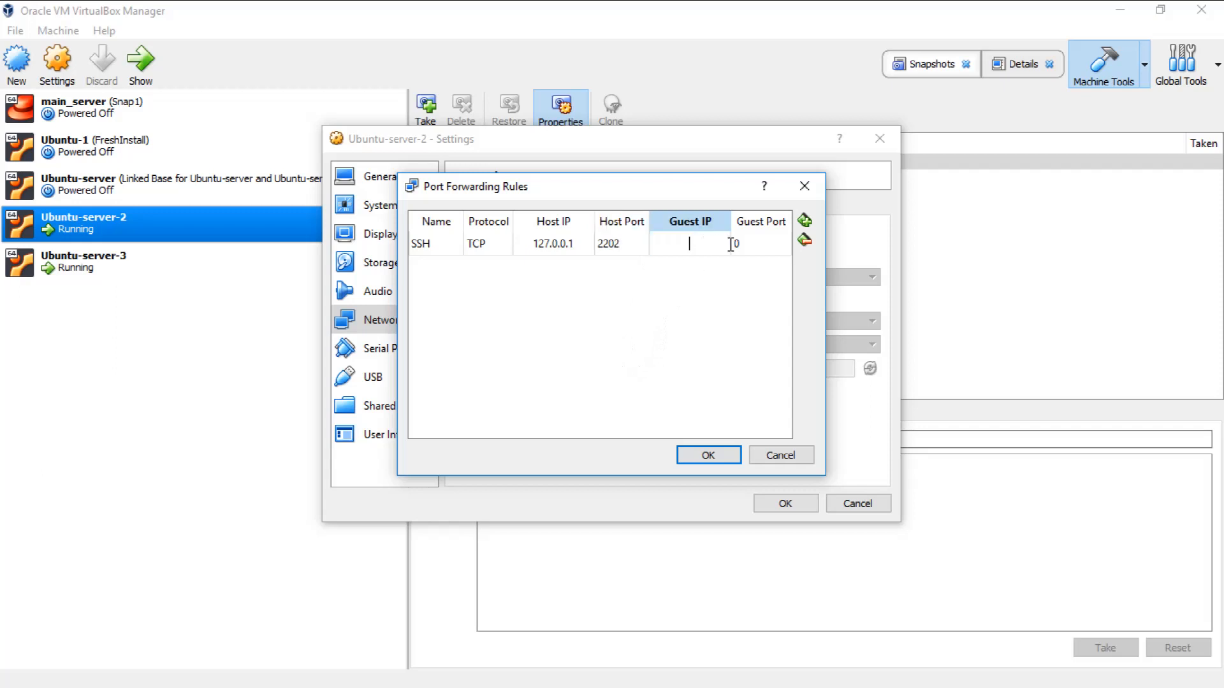
pyautogui.write('10.0.2.15')
pyautogui.click(771, 250)
pyautogui.doubleClick(770, 251)
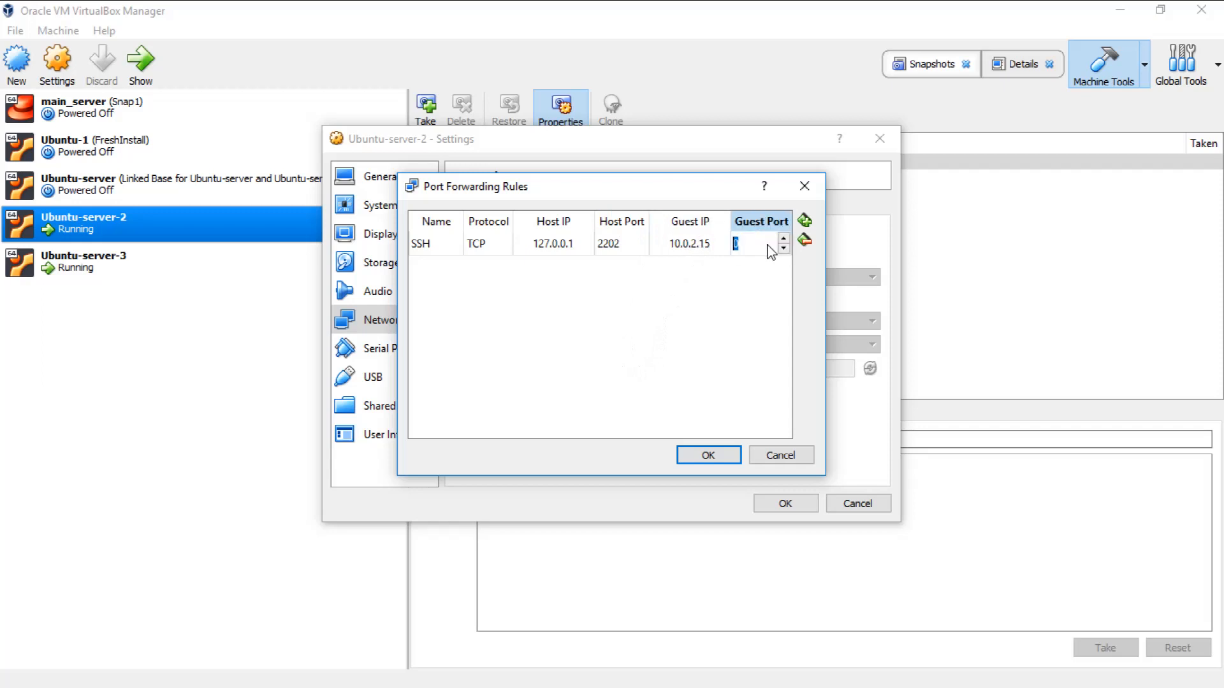
pyautogui.write('22')
pyautogui.click(720, 457)
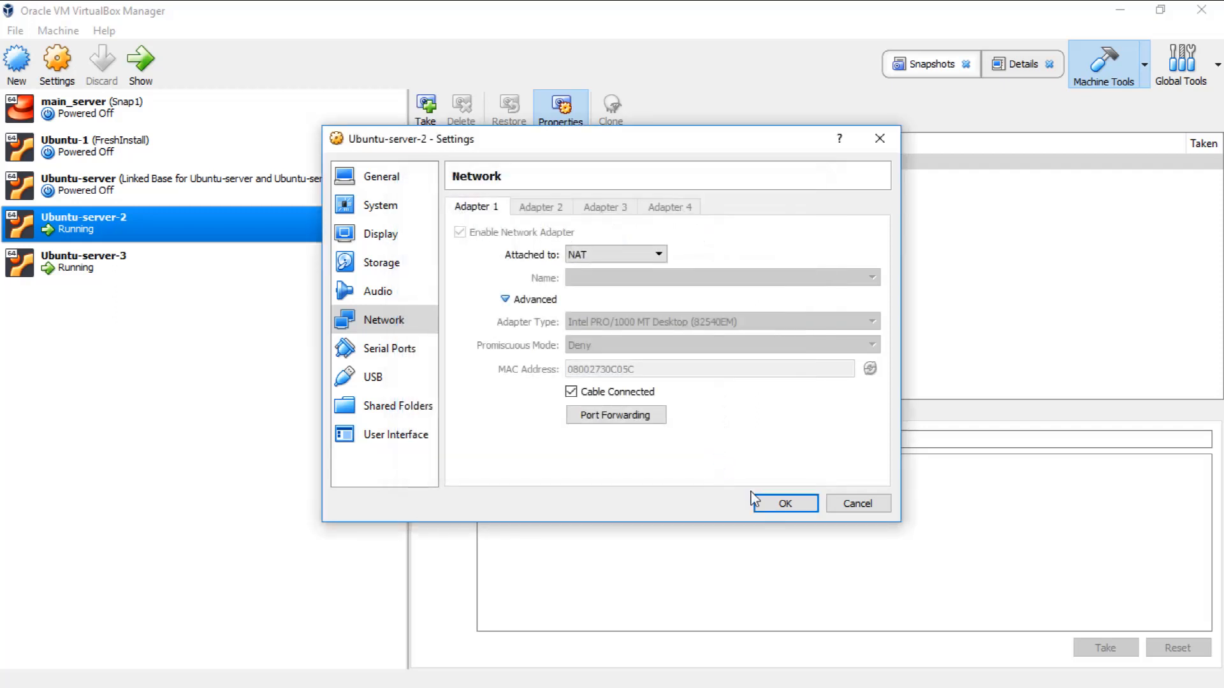
pyautogui.click(785, 504)
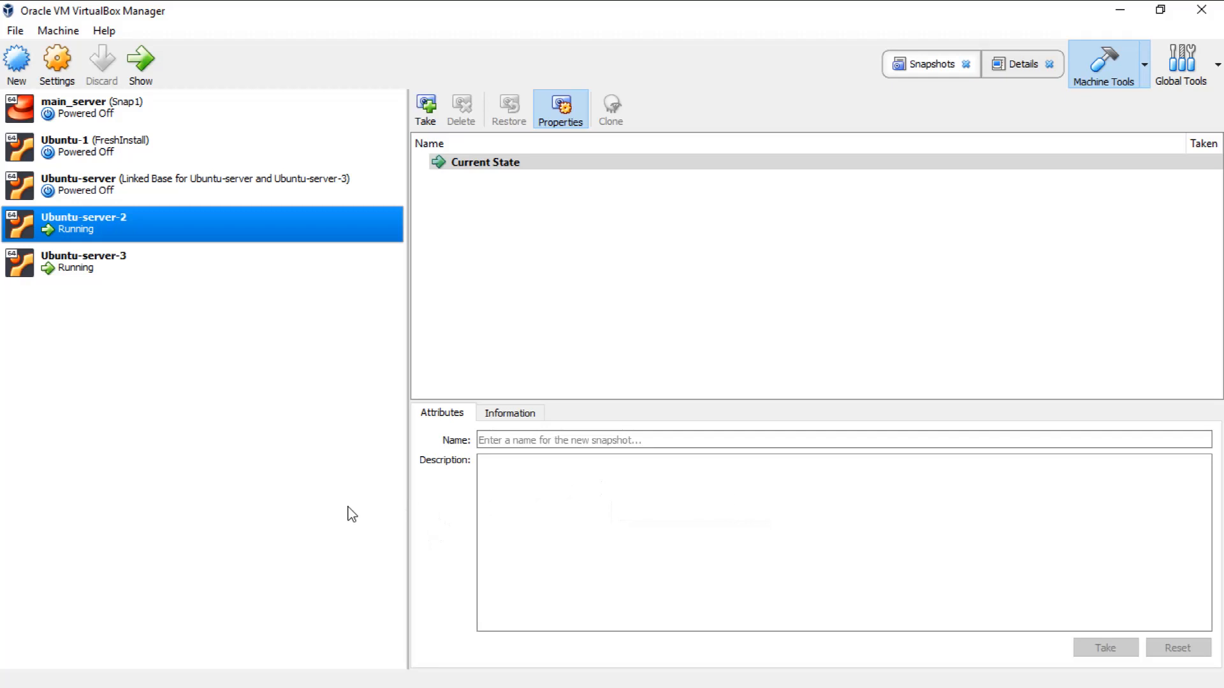
pyautogui.hotkey('alt', 'Tab')
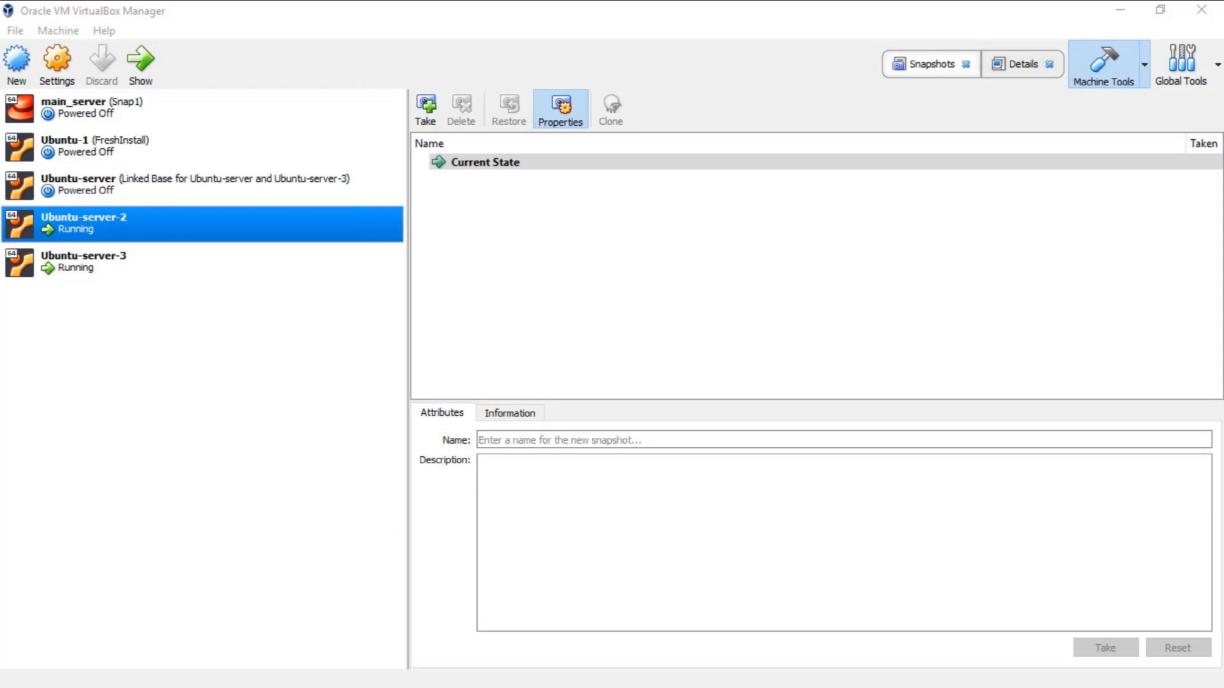
pyautogui.hotkey('alt', 'Tab')
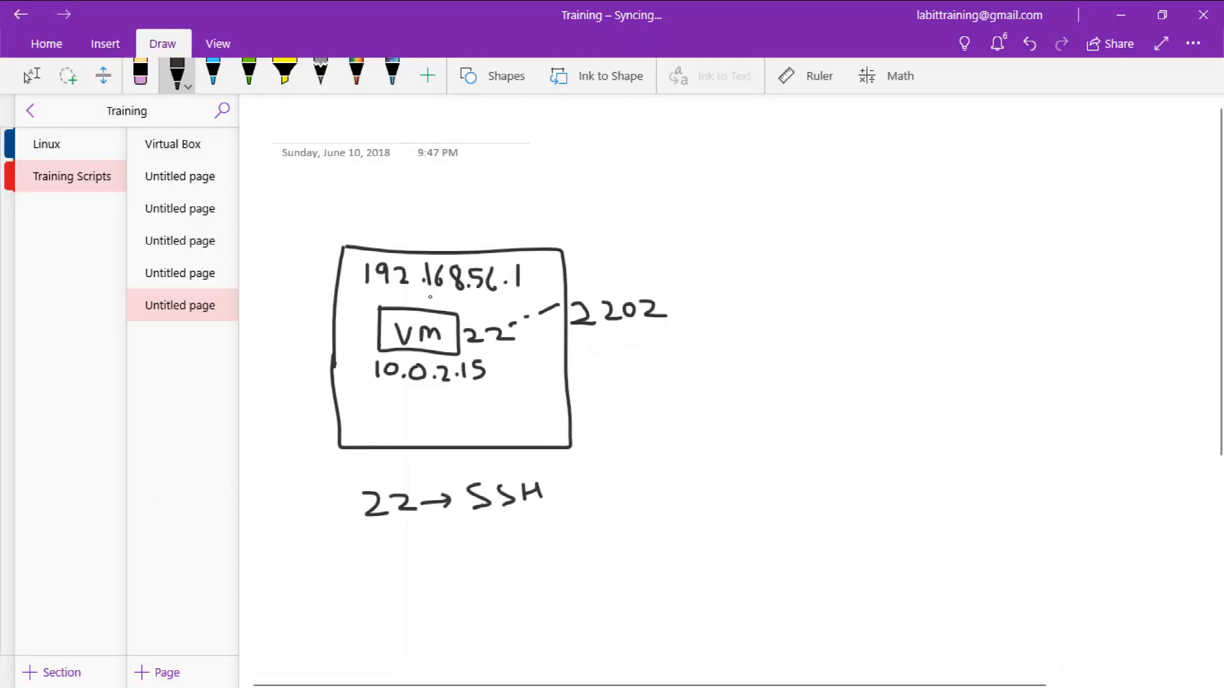
pyautogui.moveTo(0, 357); pyautogui.dragTo(631, 219)
pyautogui.write('ssh -p')
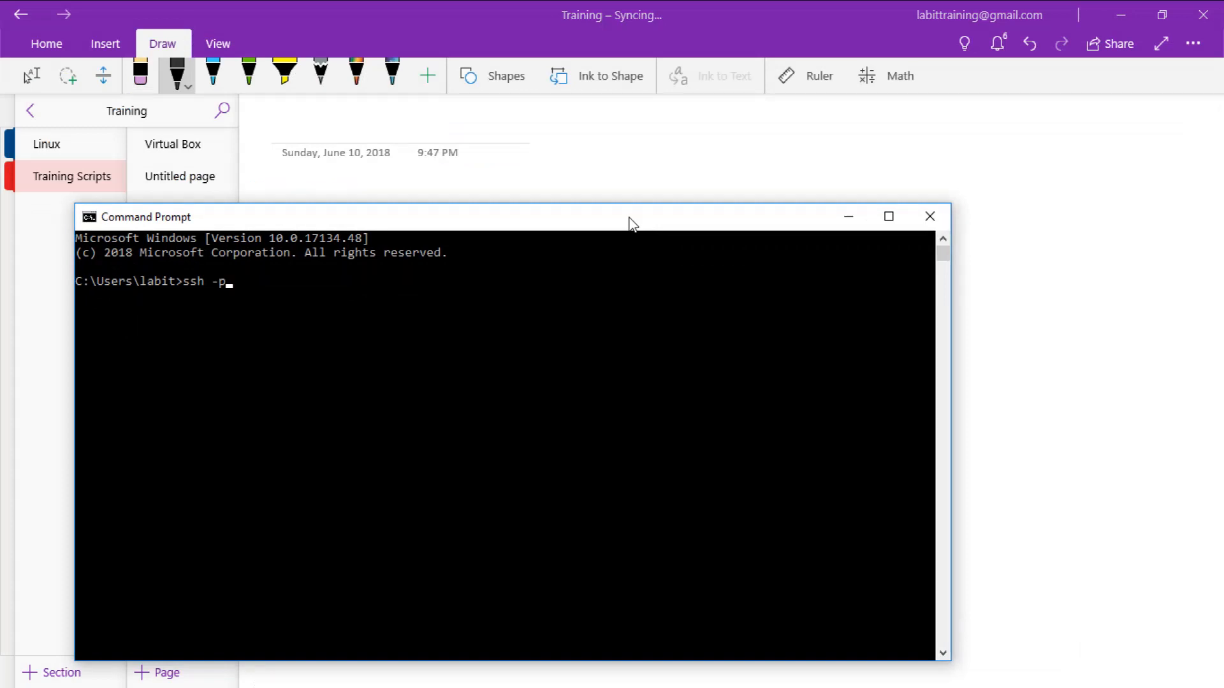
pyautogui.write('2202 labit@127.0.0.1')
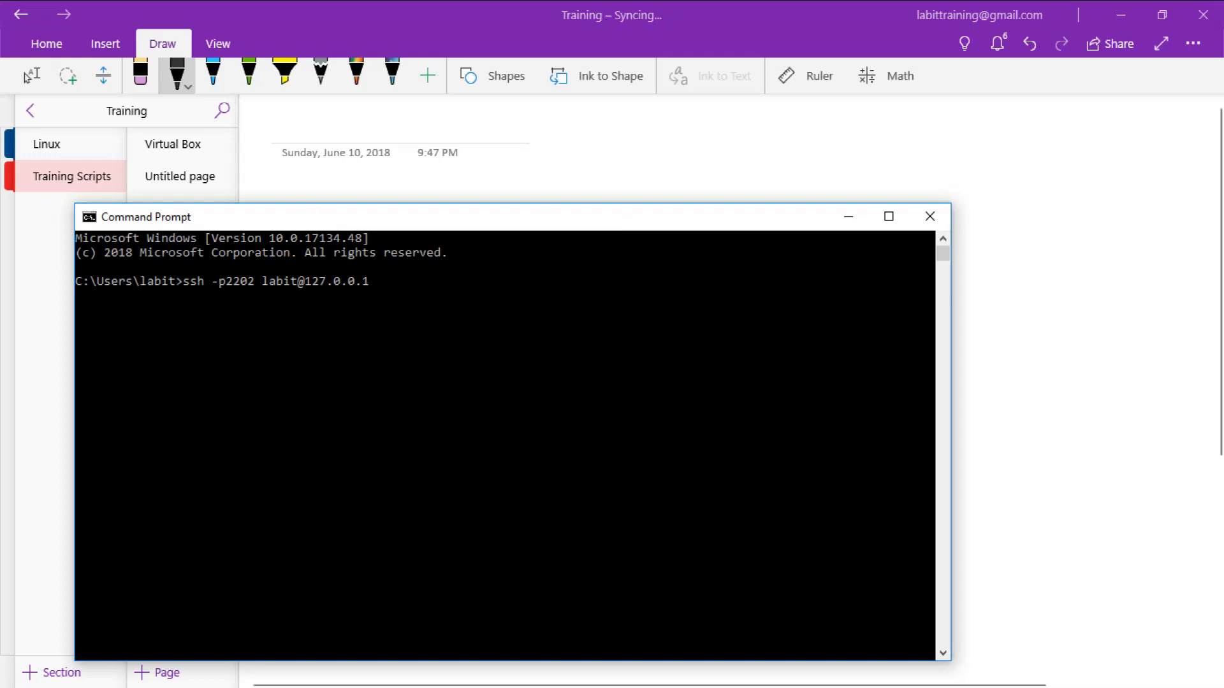
# Run the prepared SSH command and log in to Ubuntu-server-2 with the account password
pyautogui.hotkey('alt', 'Tab')
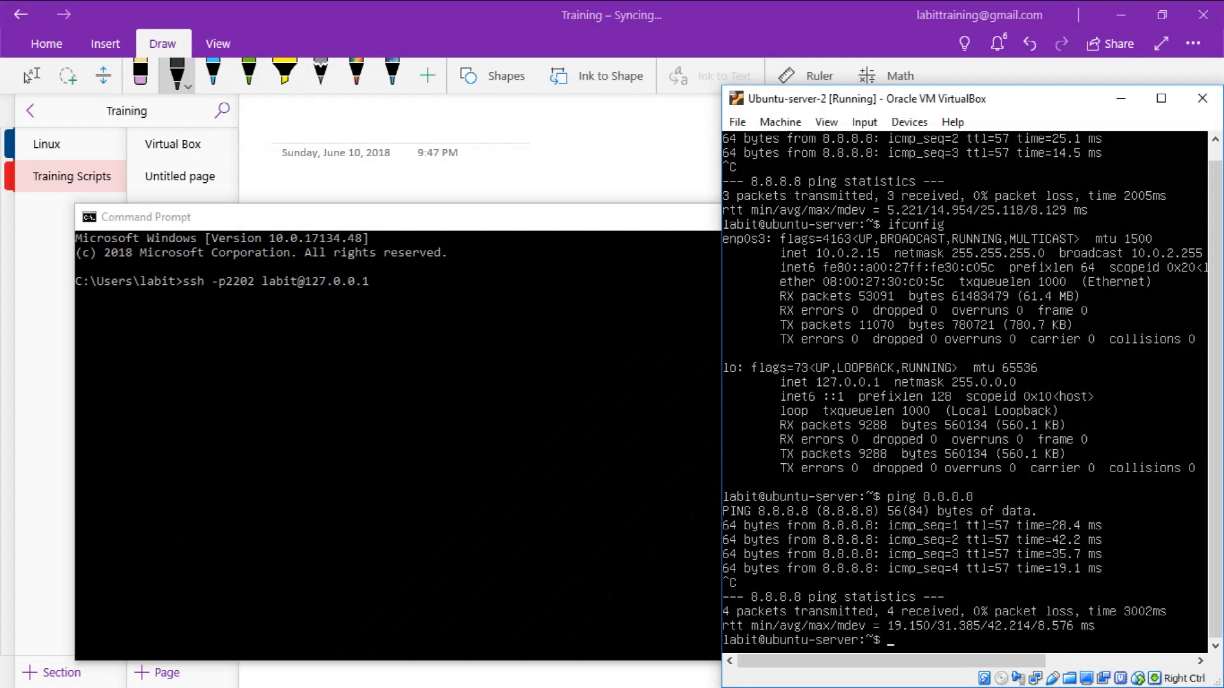
pyautogui.hotkey('alt', 'Tab')
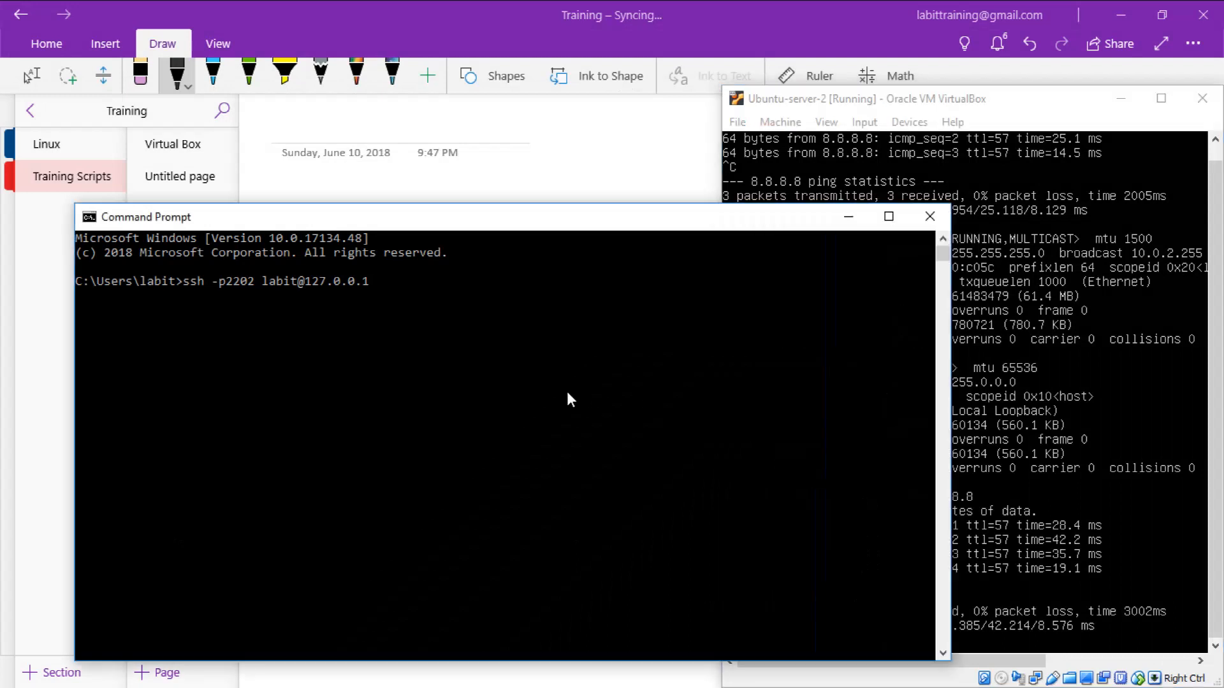
pyautogui.press('Return')
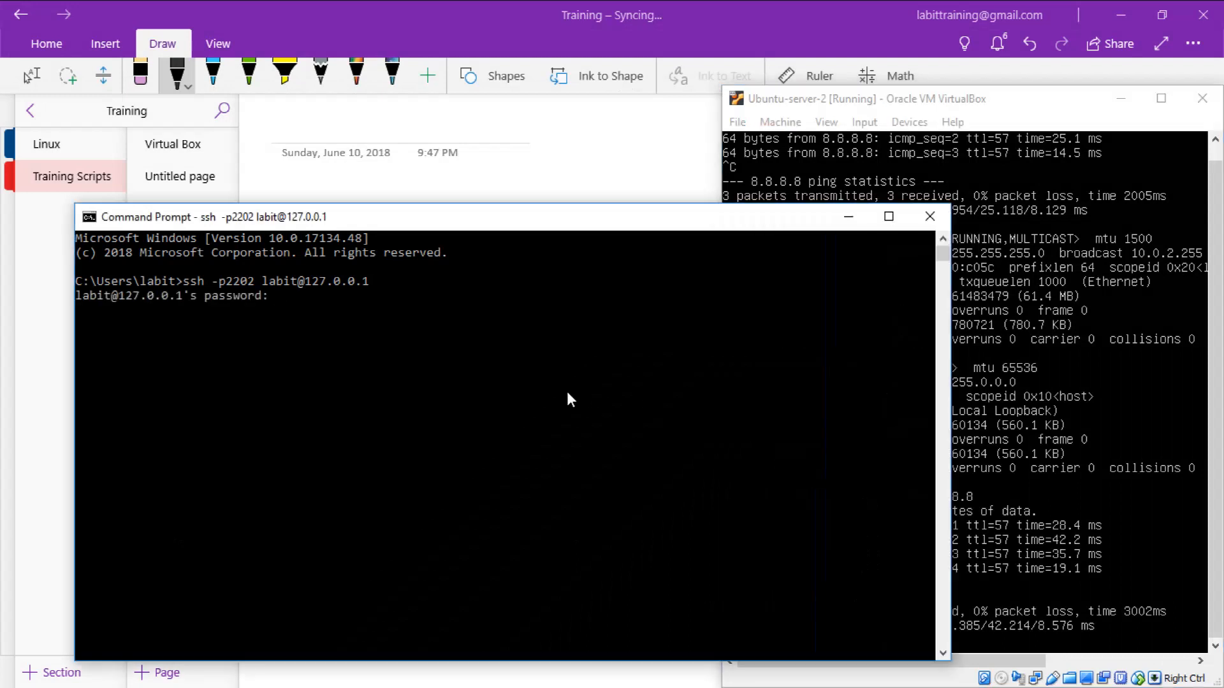
pyautogui.press('Return')
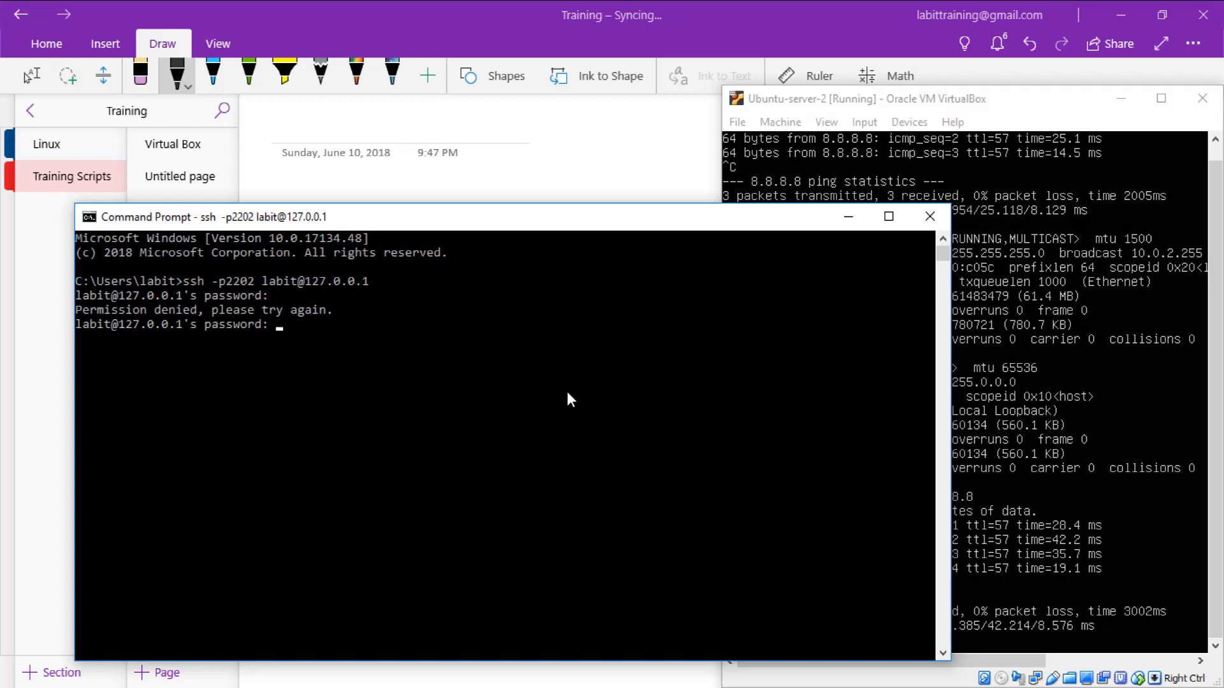
pyautogui.press('Return')
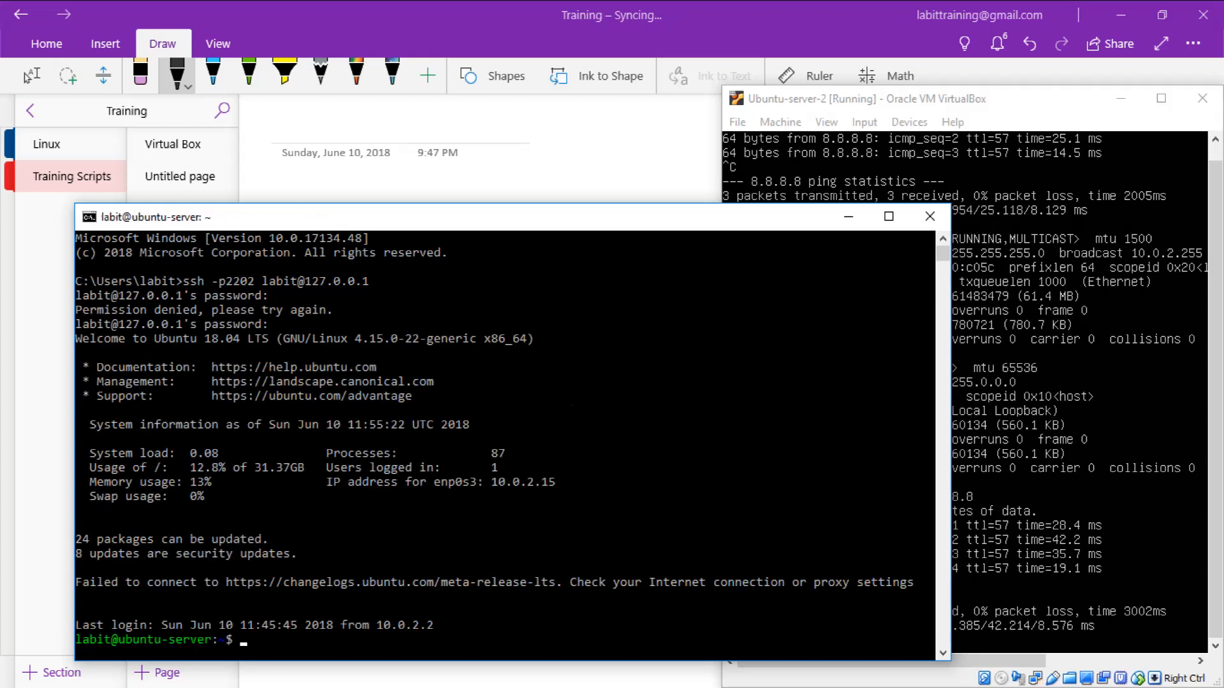
# In the OneNote diagram, draw a curved arrow from the host box to 2202 and a separate box labelled WS
pyautogui.click(1007, 268)
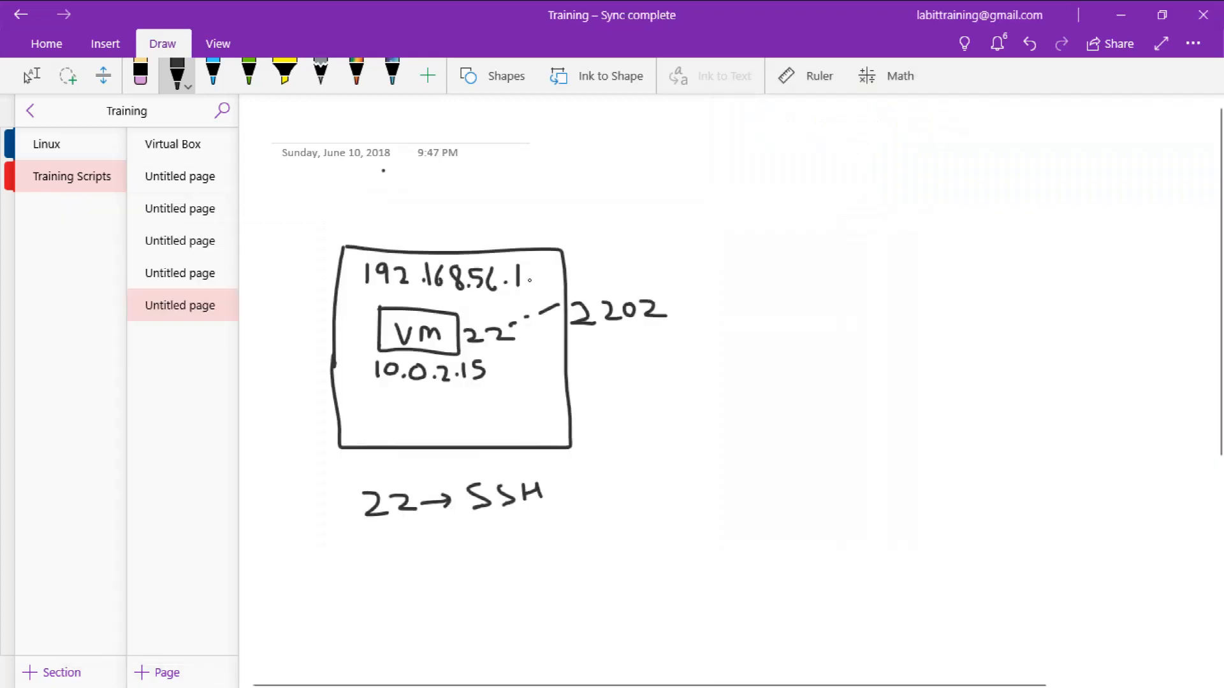
pyautogui.moveTo(571, 261)
pyautogui.mouseDown()
pyautogui.moveTo(592, 254)
pyautogui.moveTo(699, 295)
pyautogui.moveTo(675, 306)
pyautogui.moveTo(673, 295)
pyautogui.mouseUp()
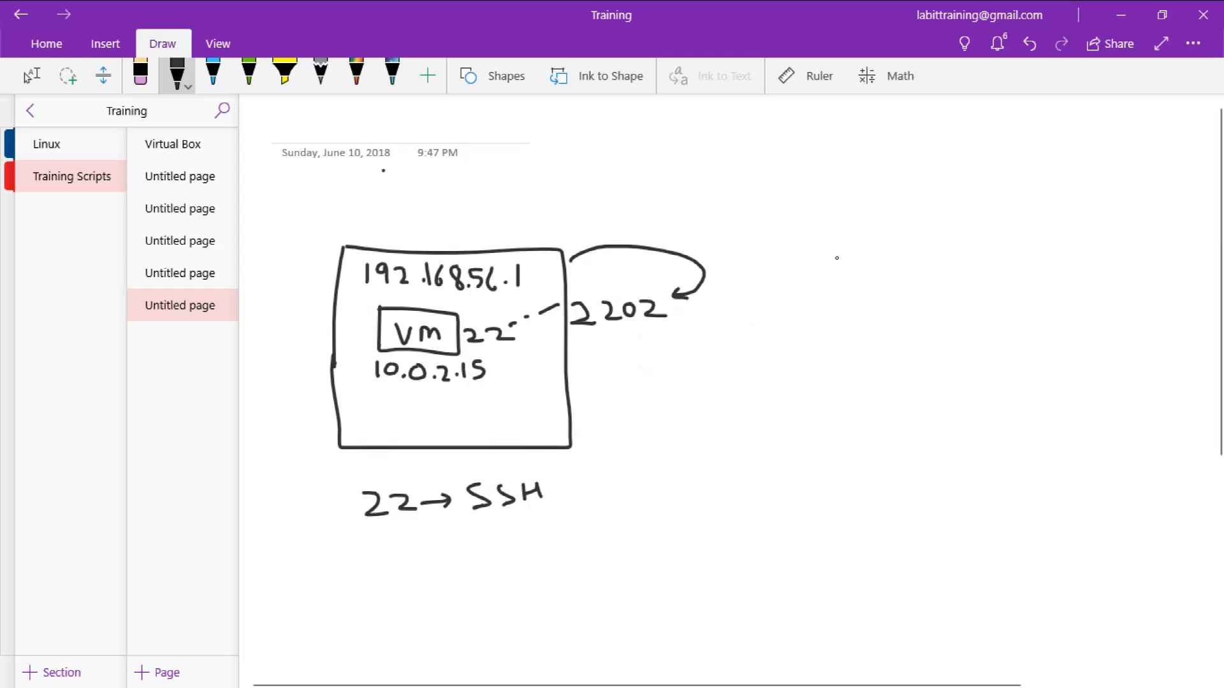
pyautogui.moveTo(830, 237); pyautogui.dragTo(827, 349)
pyautogui.moveTo(833, 235)
pyautogui.mouseDown()
pyautogui.moveTo(936, 326)
pyautogui.moveTo(826, 348)
pyautogui.mouseUp()
pyautogui.moveTo(862, 279)
pyautogui.mouseDown()
pyautogui.moveTo(872, 299)
pyautogui.moveTo(891, 271)
pyautogui.moveTo(865, 320)
pyautogui.mouseUp()
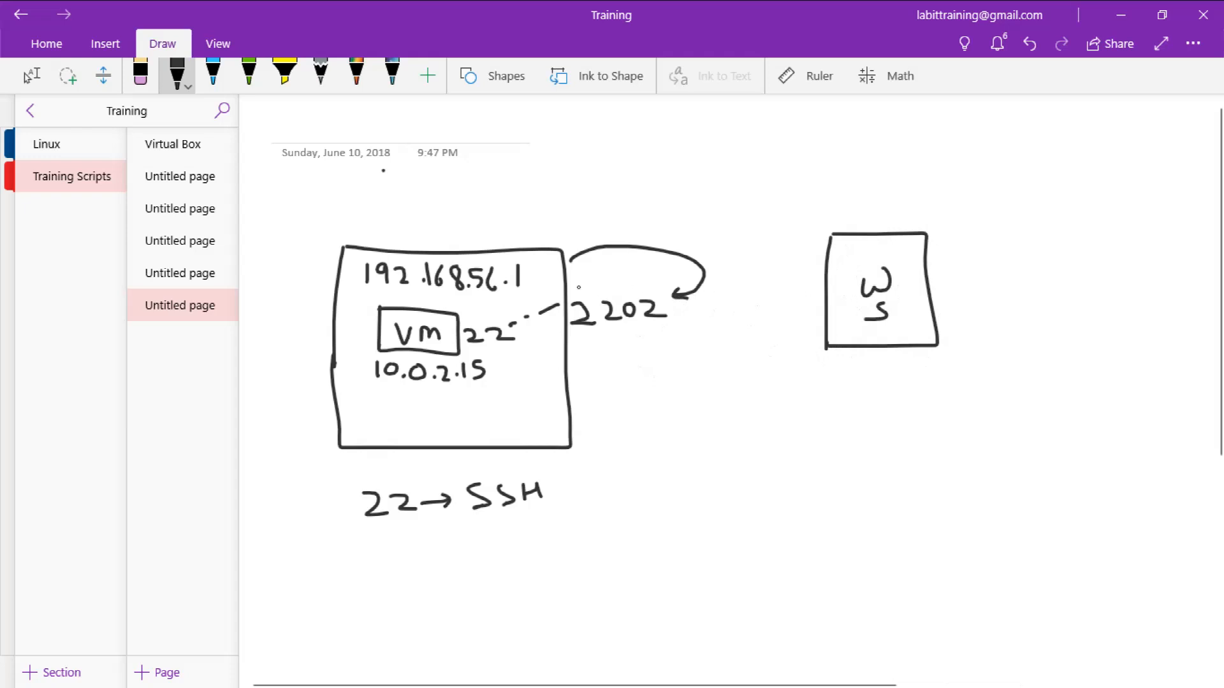
pyautogui.moveTo(759, 405)
pyautogui.mouseDown()
pyautogui.moveTo(729, 404)
pyautogui.moveTo(732, 431)
pyautogui.moveTo(791, 434)
pyautogui.moveTo(805, 418)
pyautogui.mouseUp()
pyautogui.moveTo(806, 408)
pyautogui.mouseDown()
pyautogui.moveTo(806, 431)
pyautogui.moveTo(845, 419)
pyautogui.mouseUp()
pyautogui.moveTo(856, 409)
pyautogui.mouseDown()
pyautogui.moveTo(857, 433)
pyautogui.moveTo(919, 410)
pyautogui.moveTo(948, 417)
pyautogui.mouseUp()
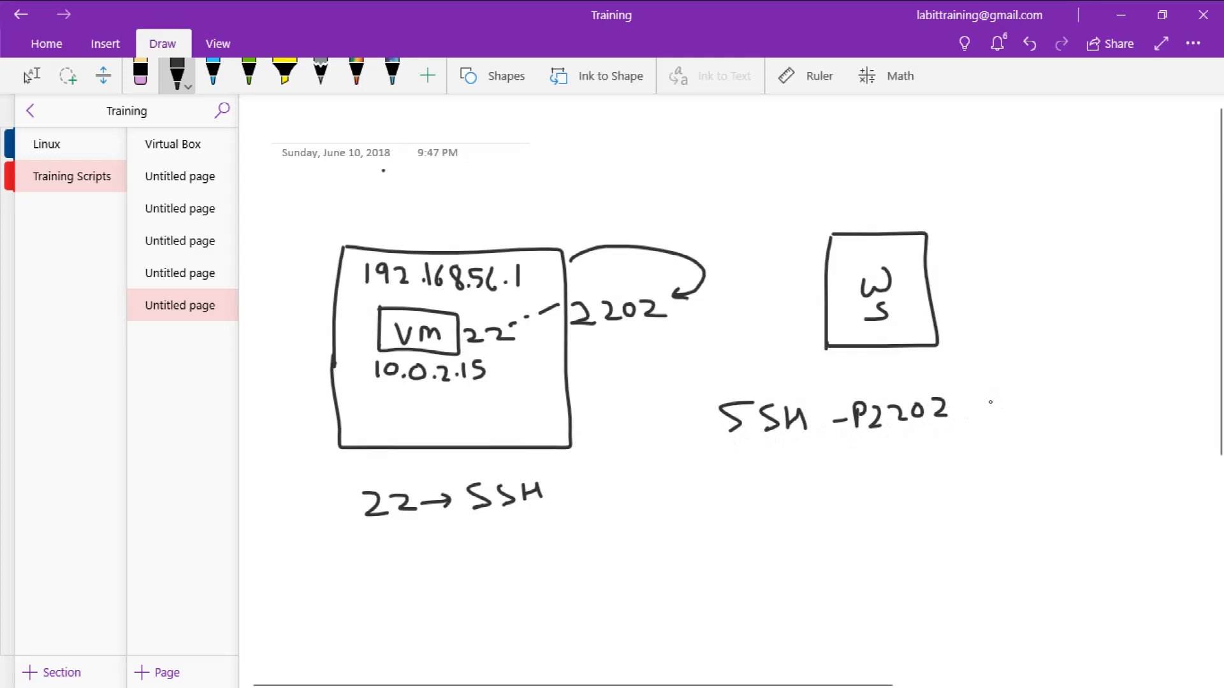
pyautogui.moveTo(991, 400)
pyautogui.mouseDown()
pyautogui.moveTo(1024, 416)
pyautogui.moveTo(1014, 386)
pyautogui.moveTo(1049, 413)
pyautogui.moveTo(1185, 384)
pyautogui.mouseUp()
pyautogui.click(1091, 408)
pyautogui.click(1134, 399)
pyautogui.click(1177, 357)
pyautogui.click(1177, 379)
pyautogui.moveTo(717, 424)
pyautogui.mouseDown()
pyautogui.moveTo(644, 332)
pyautogui.moveTo(673, 336)
pyautogui.mouseUp()
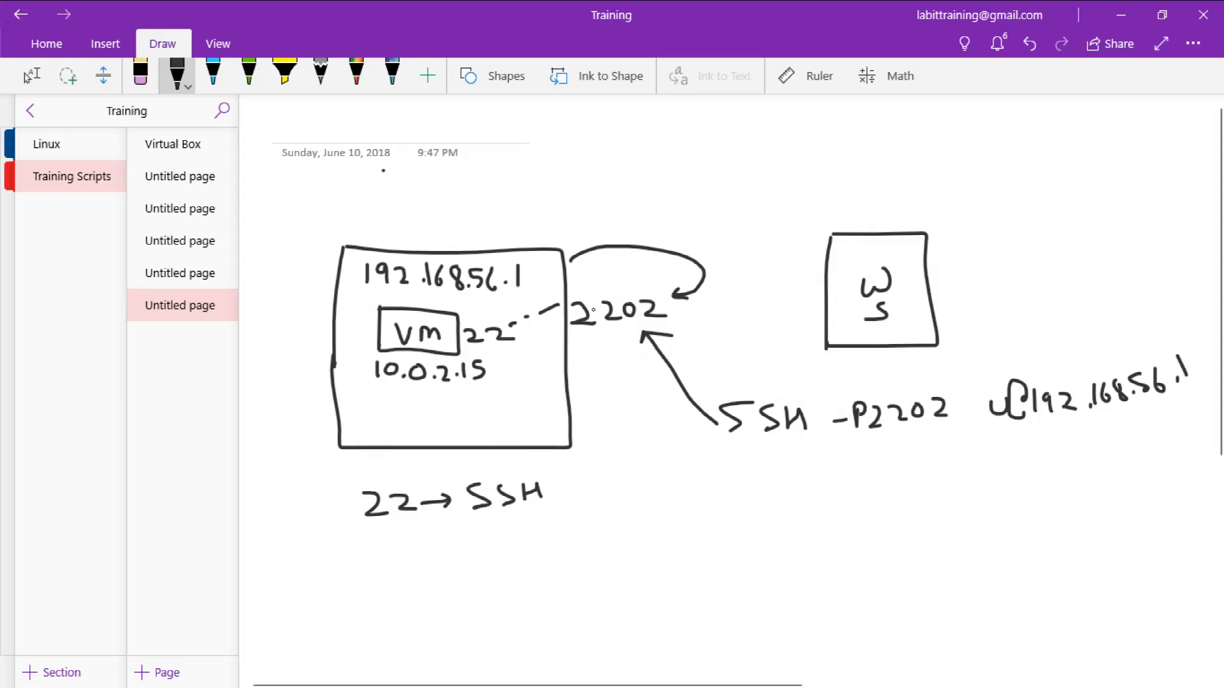